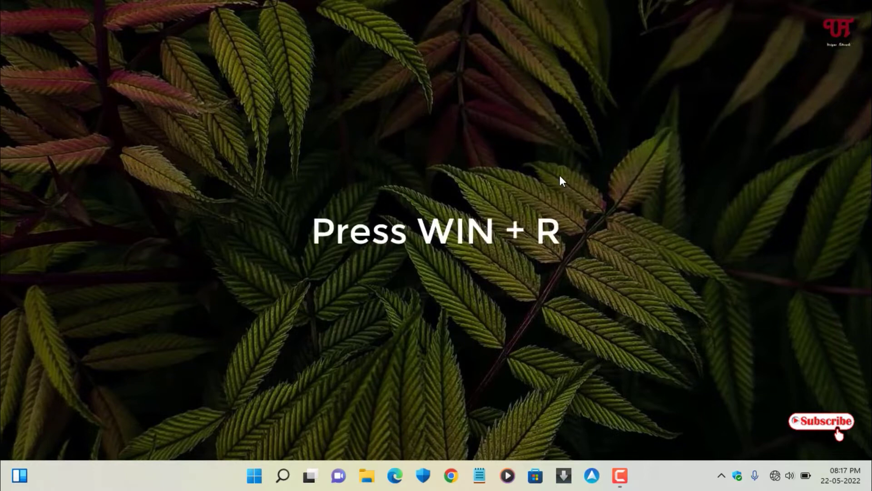
- Launch regedit from the Run dialog
{"action": "key", "text": "super+r"}
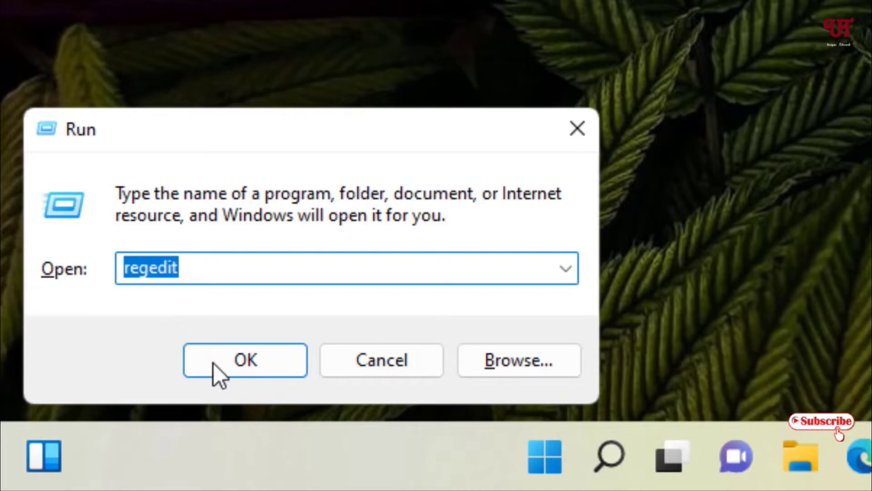
{"action": "left_click", "coordinate": [244, 364]}
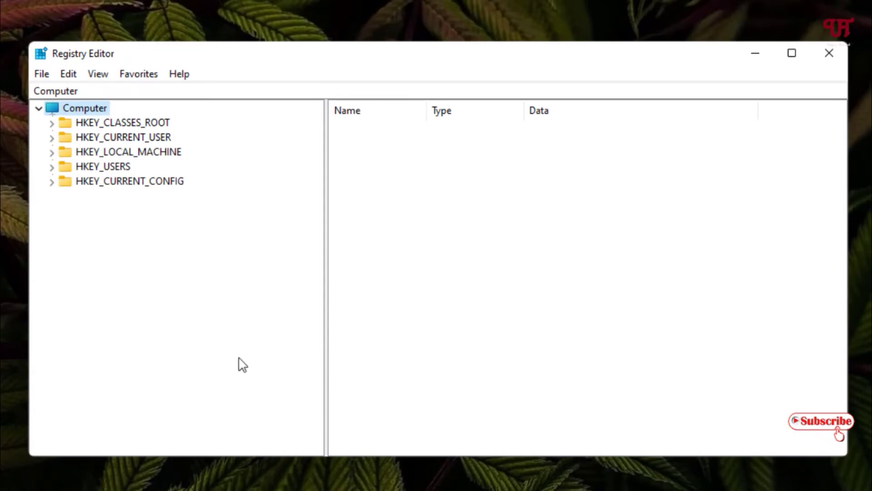
- Expand HKEY_LOCAL_MACHINE, SOFTWARE and Microsoft in the registry tree
{"action": "left_click", "coordinate": [135, 159]}
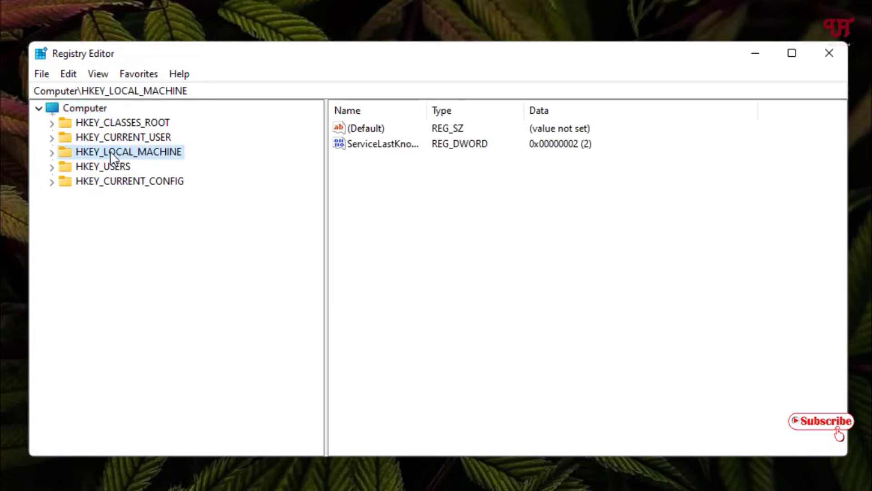
{"action": "left_click", "coordinate": [52, 153]}
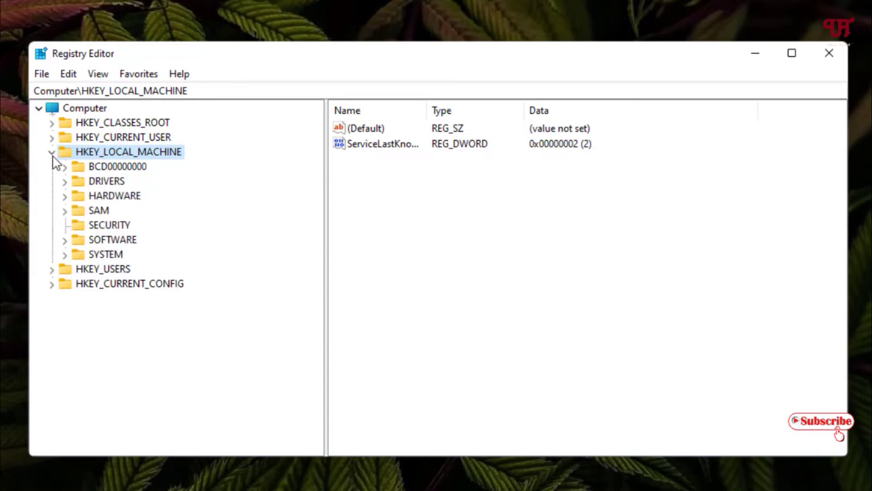
{"action": "left_click", "coordinate": [116, 244]}
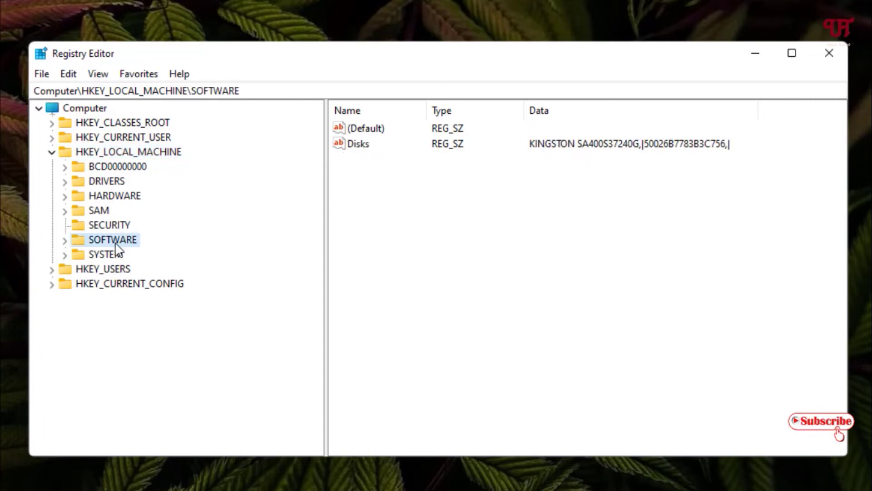
{"action": "left_click", "coordinate": [65, 240]}
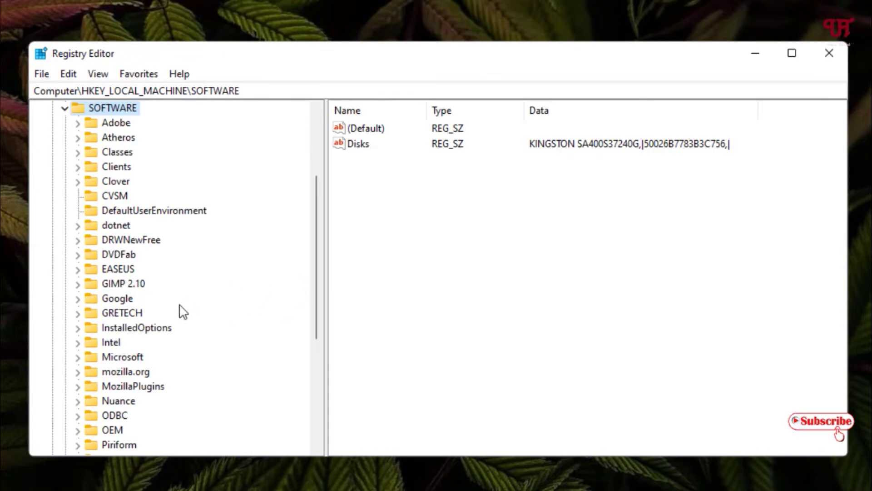
{"action": "left_click", "coordinate": [137, 361]}
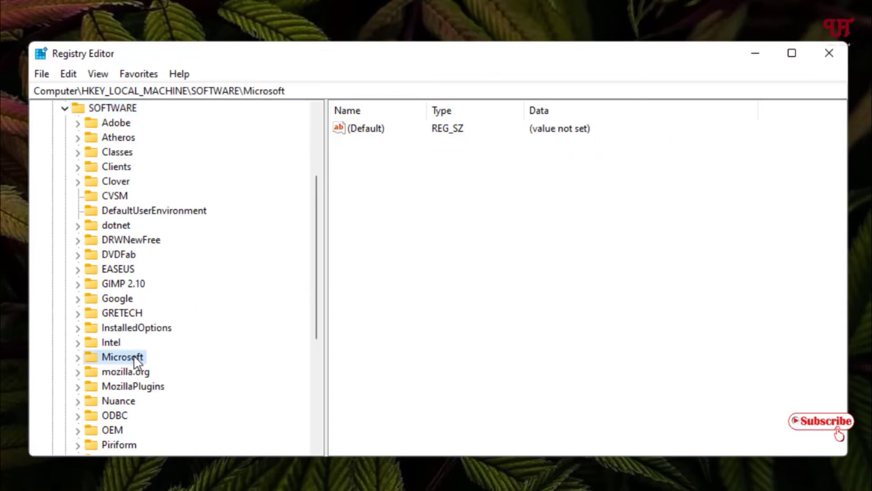
{"action": "left_click", "coordinate": [78, 359]}
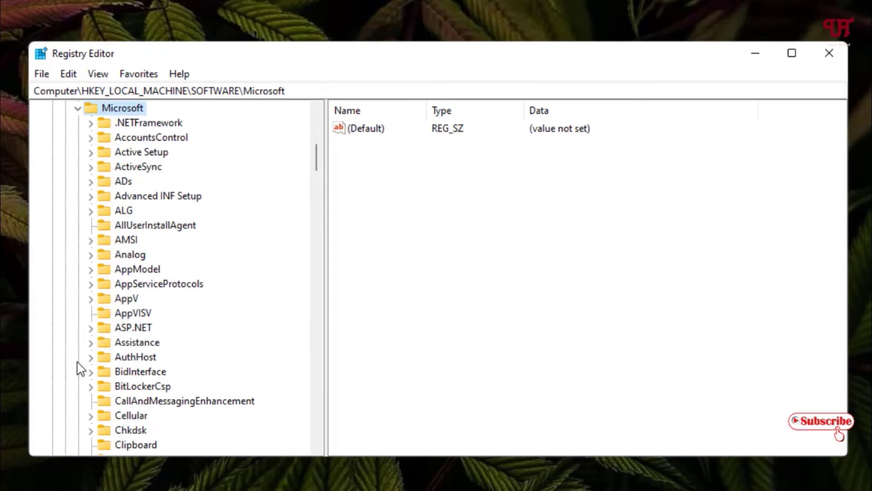
{"action": "left_click_drag", "start_coordinate": [318, 160], "coordinate": [312, 382]}
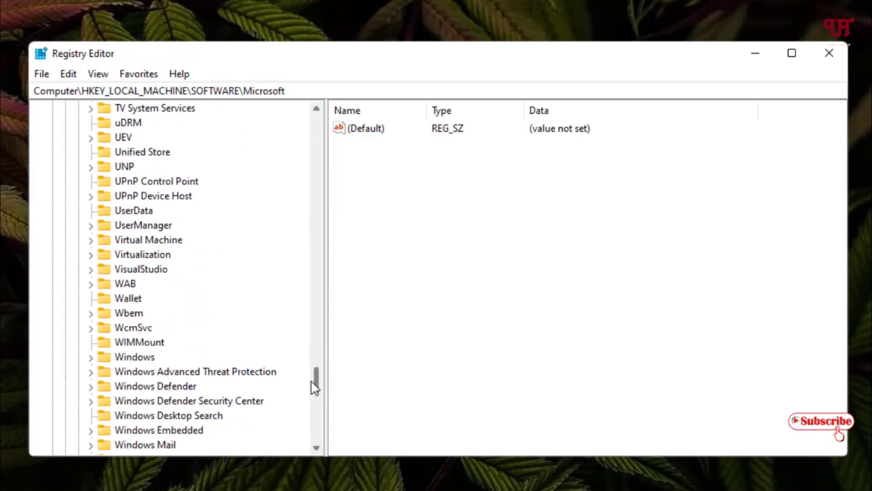
- Expand Windows, CurrentVersion and Policies, then select the Explorer key
{"action": "left_click", "coordinate": [146, 357]}
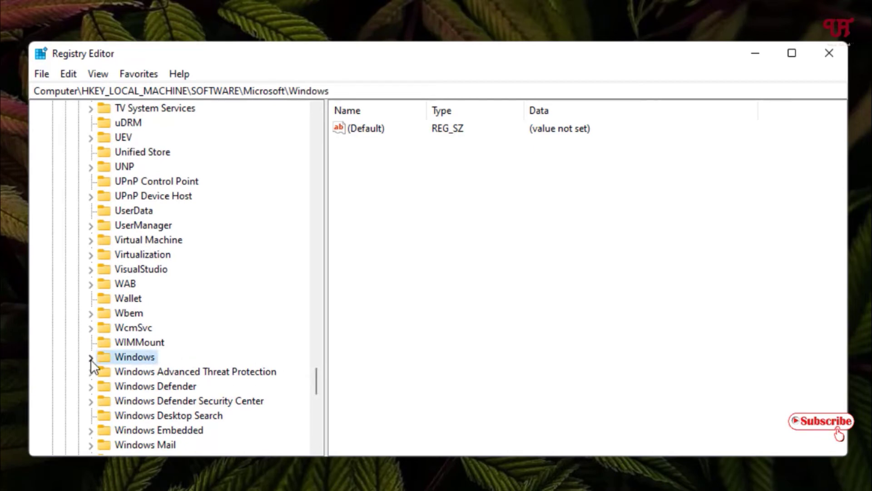
{"action": "left_click", "coordinate": [91, 357]}
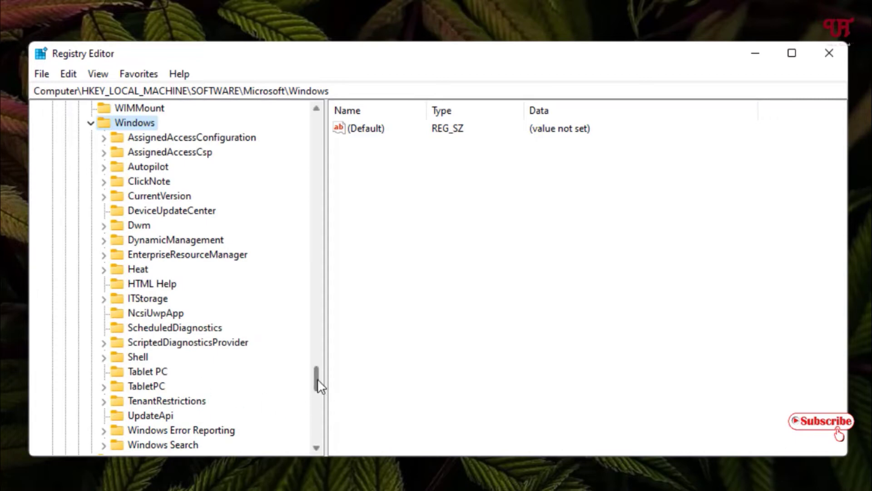
{"action": "left_click", "coordinate": [175, 197]}
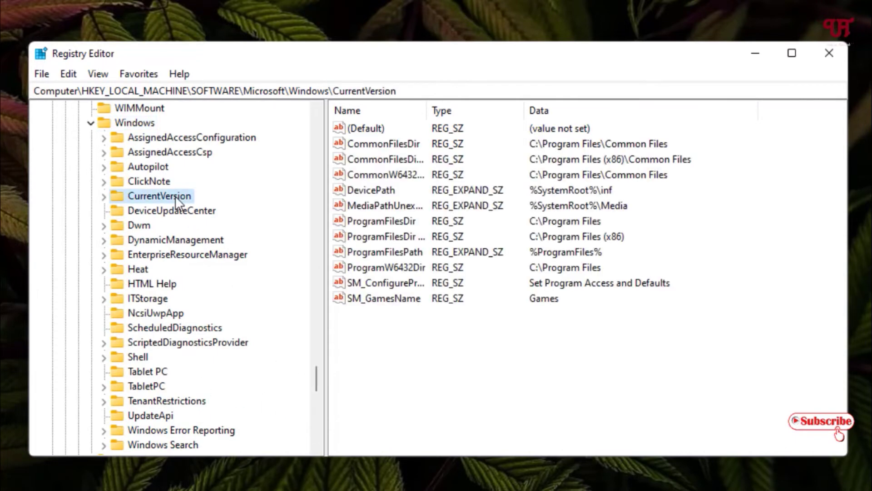
{"action": "left_click", "coordinate": [104, 198]}
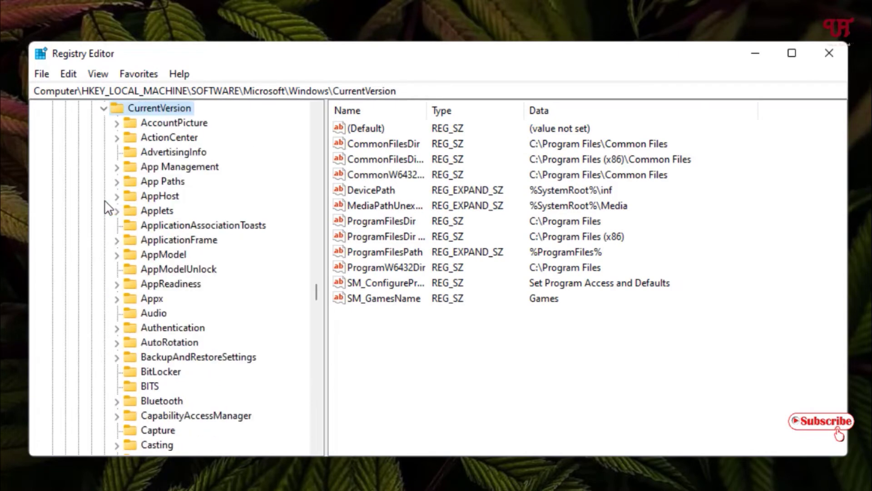
{"action": "scroll", "coordinate": [268, 265], "scroll_direction": "down", "scroll_amount": 20}
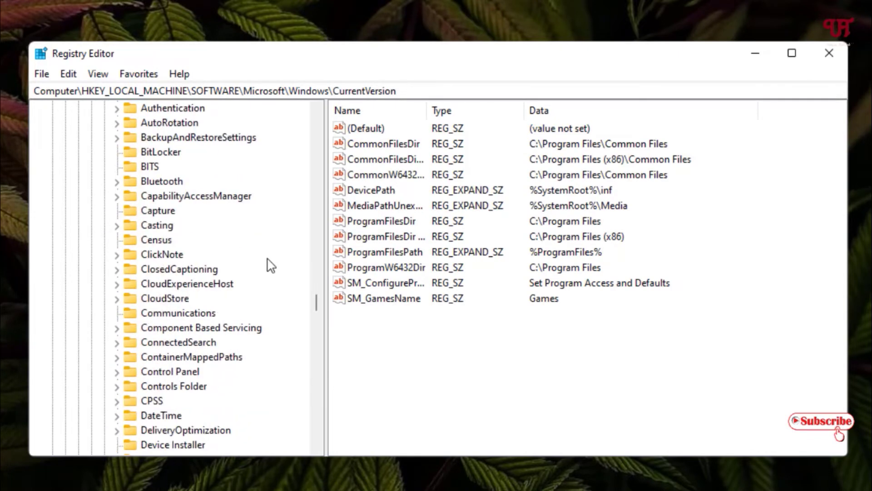
{"action": "scroll", "coordinate": [263, 262], "scroll_direction": "down", "scroll_amount": 5}
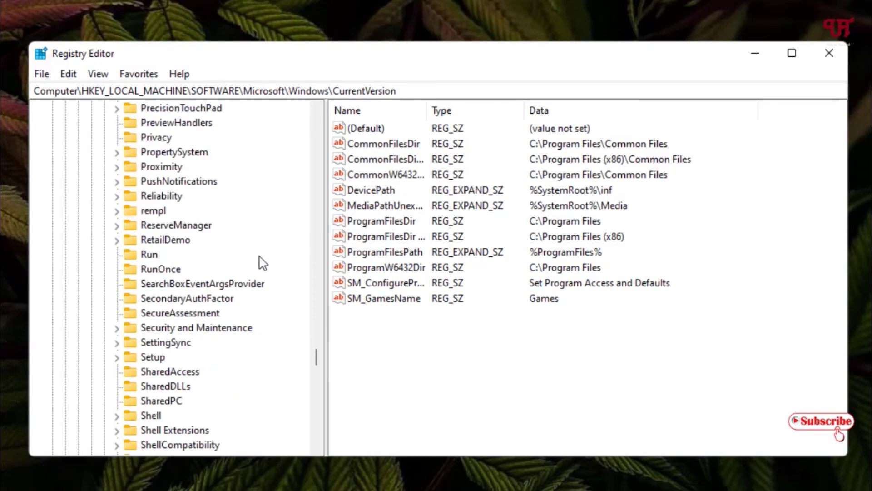
{"action": "scroll", "coordinate": [263, 263], "scroll_direction": "up", "scroll_amount": 2}
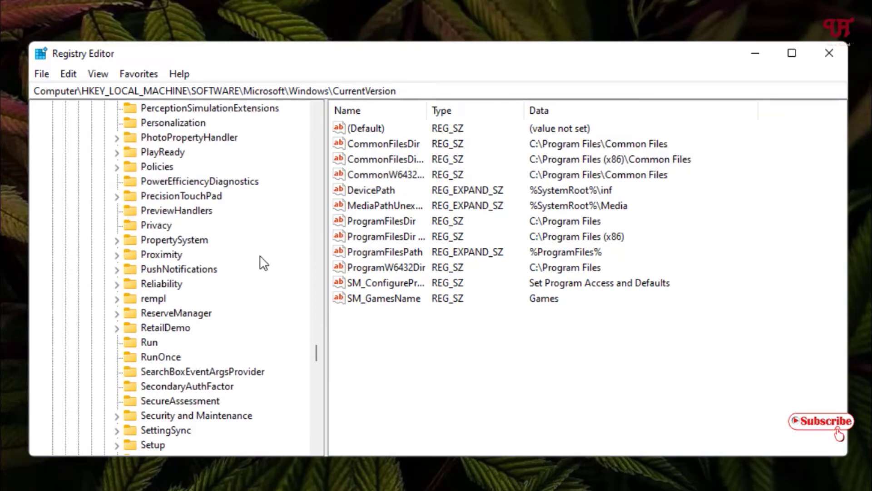
{"action": "left_click", "coordinate": [159, 170]}
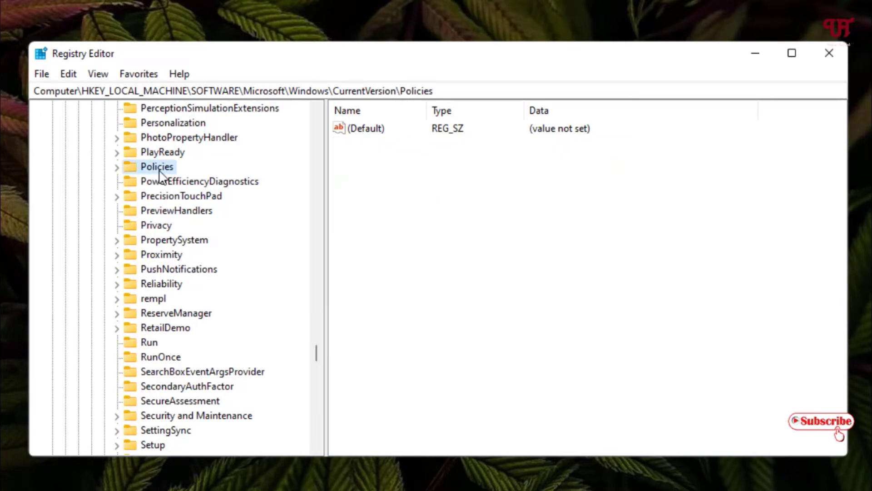
{"action": "left_click", "coordinate": [118, 168]}
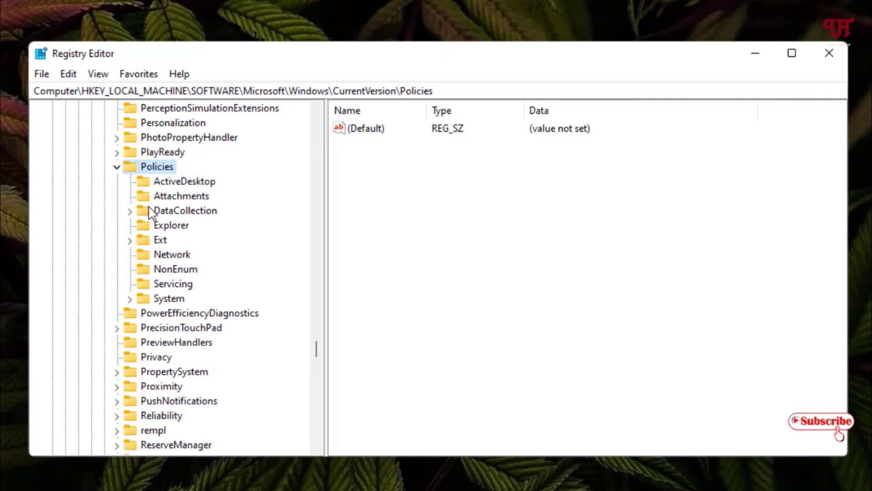
{"action": "left_click", "coordinate": [170, 230]}
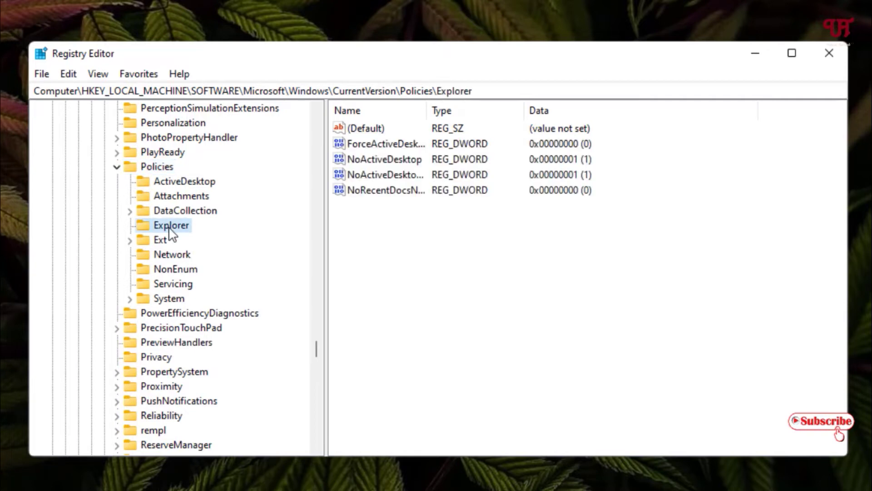
- Add a new 32-bit DWORD value named NoViewContextMenu under the Explorer key
{"action": "right_click", "coordinate": [169, 228]}
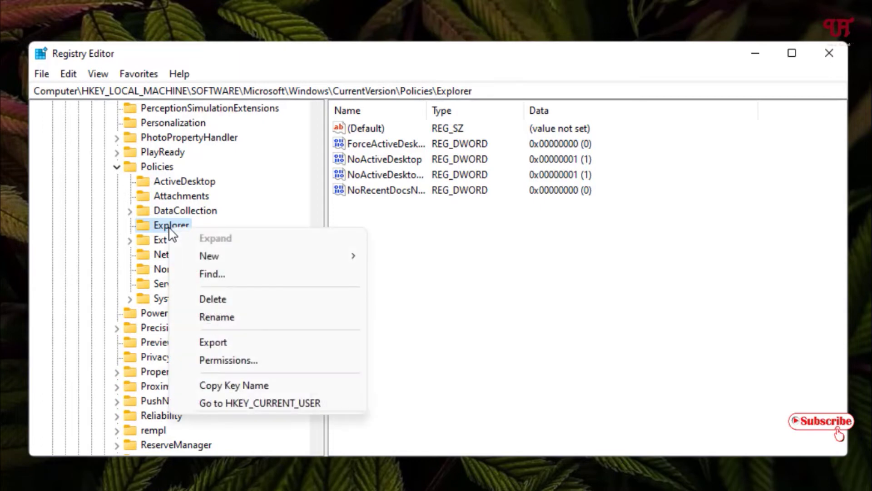
{"action": "mouse_move", "coordinate": [202, 256]}
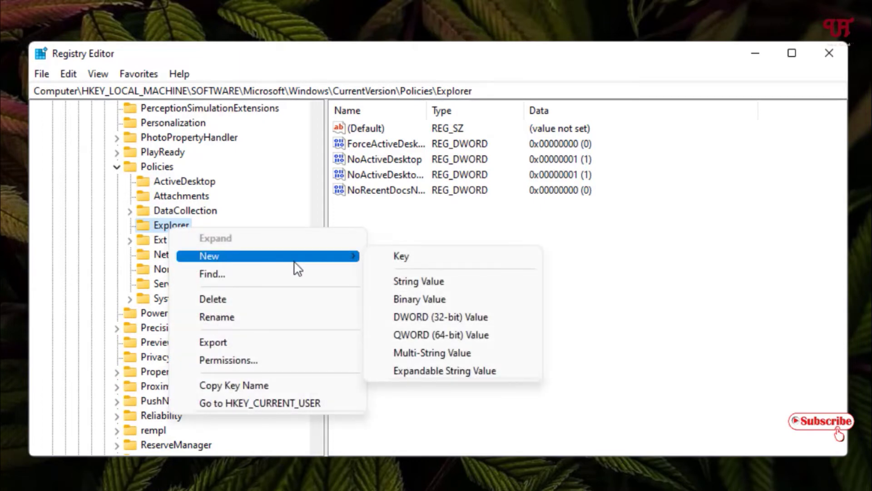
{"action": "left_click", "coordinate": [422, 317]}
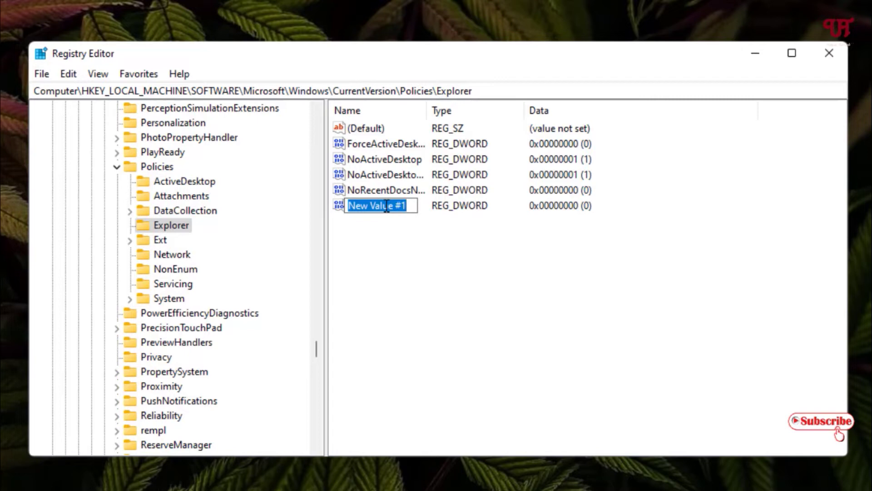
{"action": "type", "text": "NoView"}
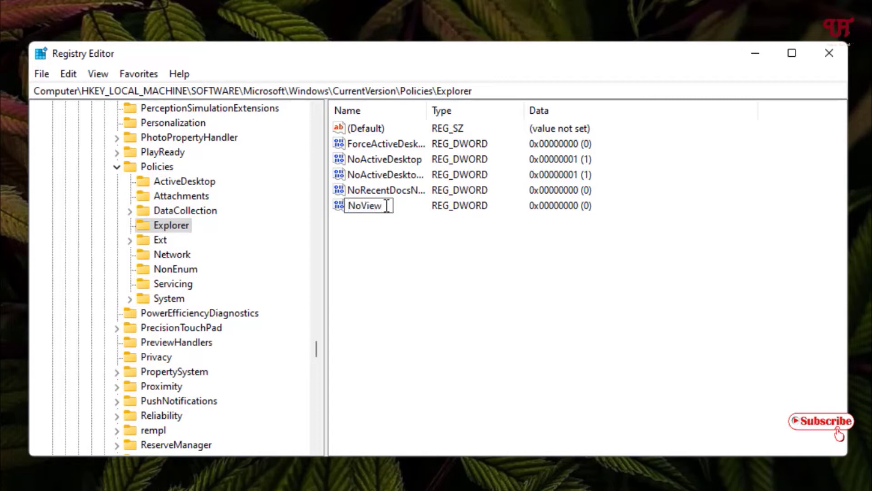
{"action": "type", "text": "Contex"}
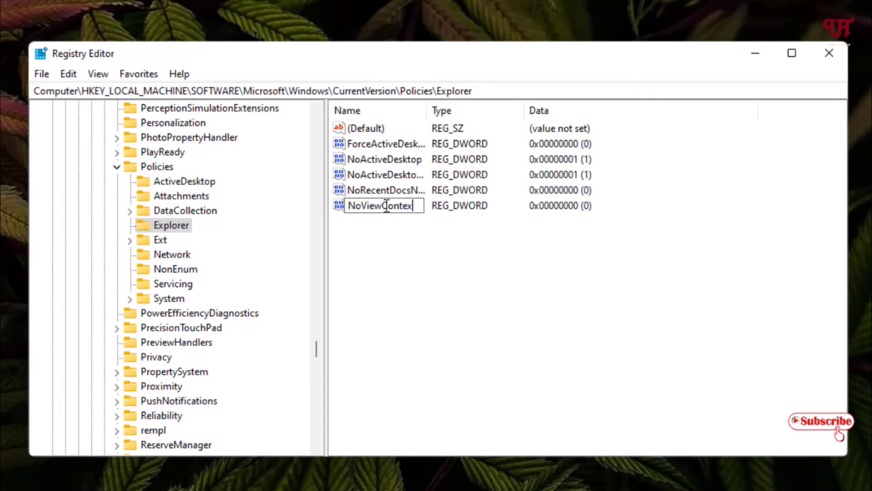
{"action": "type", "text": "tMenu"}
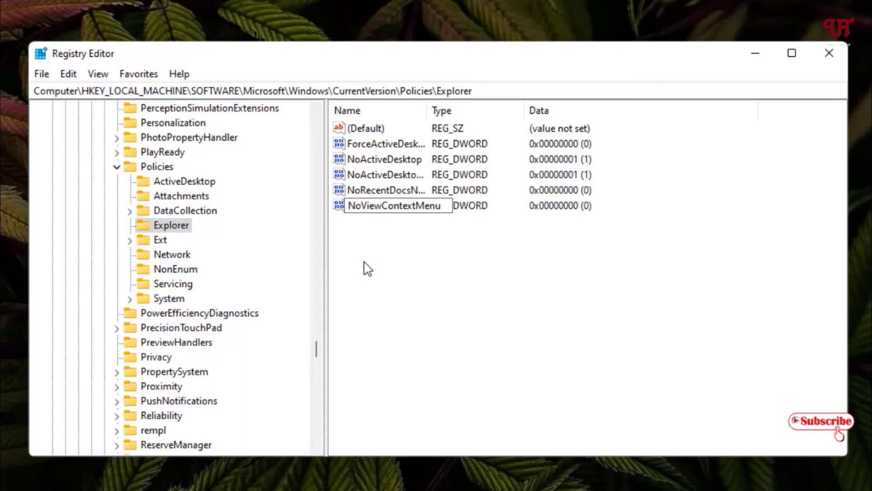
{"action": "key", "text": "Return"}
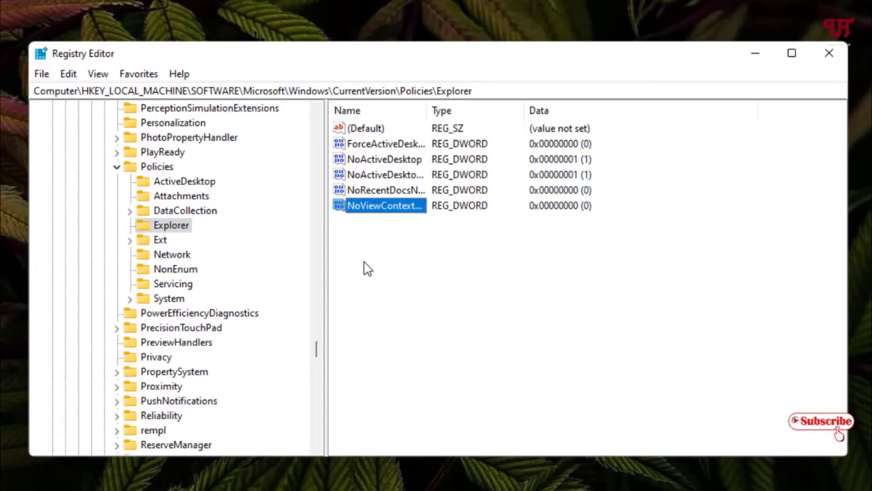
- Set NoViewContextMenu's value data to 1 and minimize Registry Editor
{"action": "double_click", "coordinate": [393, 214]}
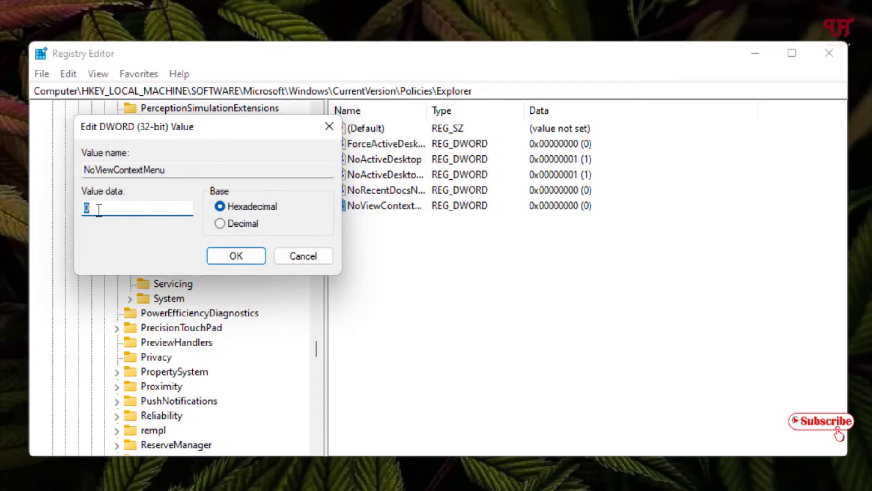
{"action": "type", "text": "1"}
{"action": "left_click", "coordinate": [235, 255]}
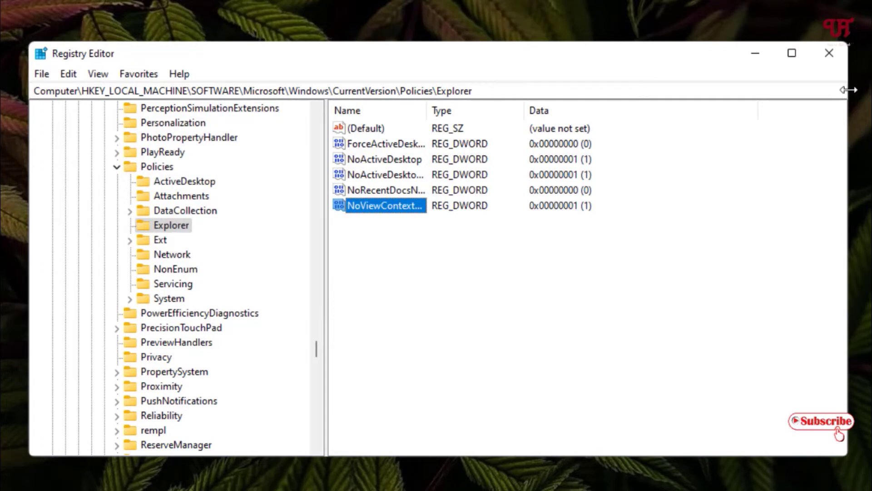
{"action": "left_click", "coordinate": [759, 57]}
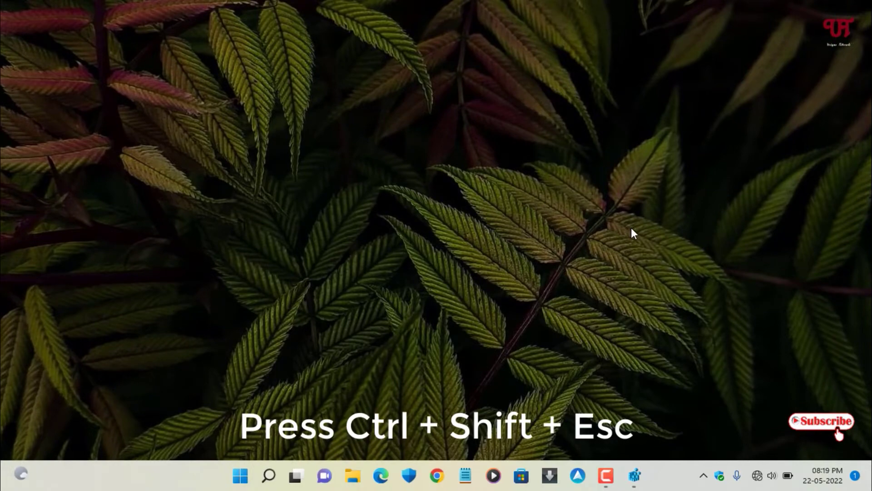
- Restart the Windows Explorer process from Task Manager, then close Task Manager
{"action": "key", "text": "ctrl+shift+Escape"}
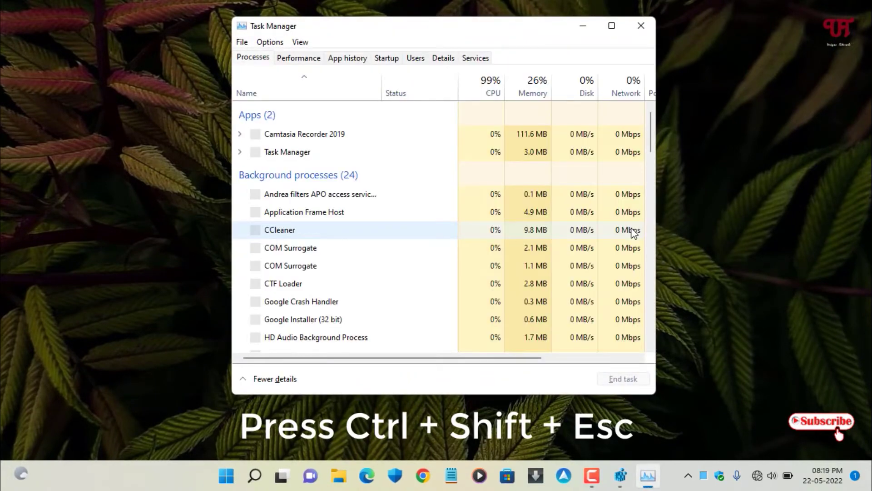
{"action": "left_click_drag", "start_coordinate": [650, 134], "coordinate": [646, 345]}
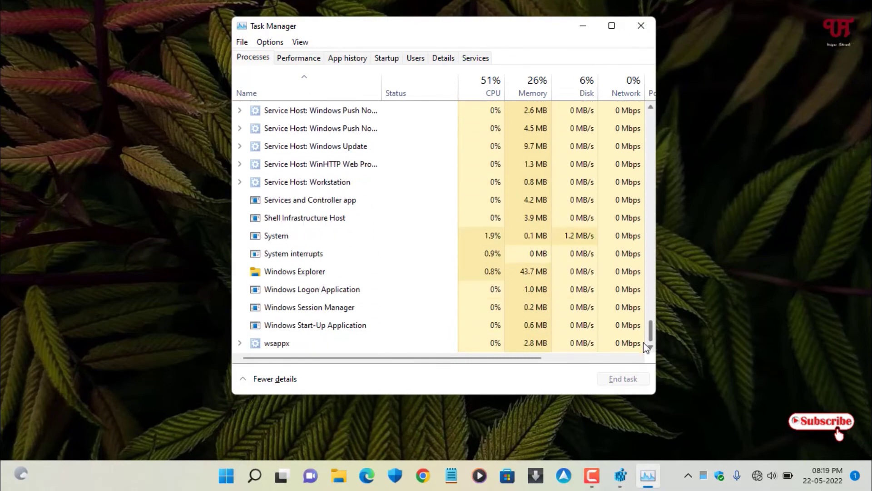
{"action": "left_click", "coordinate": [312, 277]}
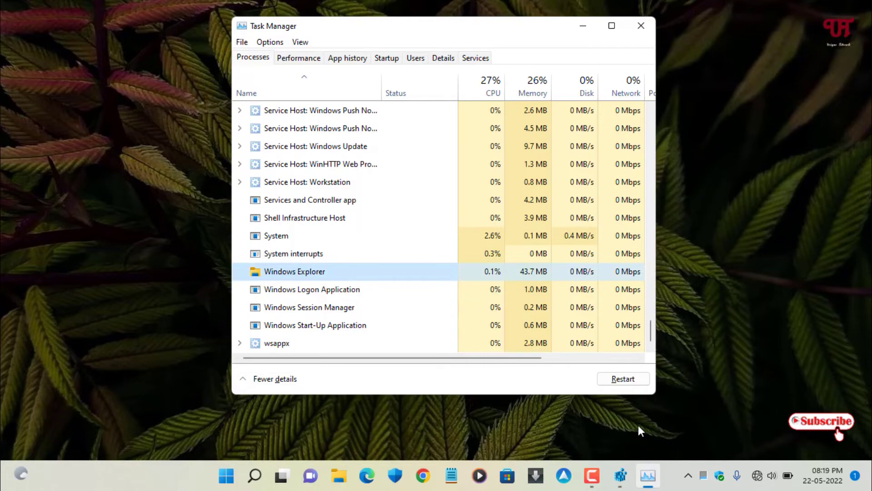
{"action": "left_click", "coordinate": [620, 382]}
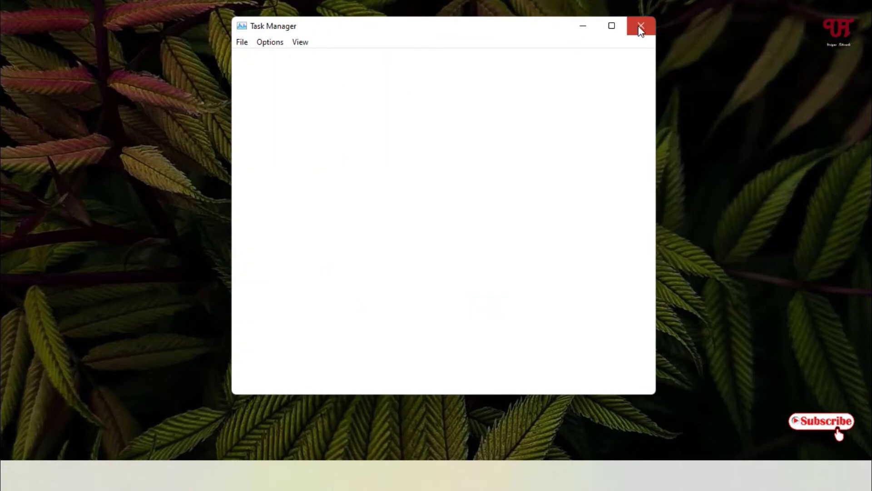
{"action": "left_click", "coordinate": [641, 27]}
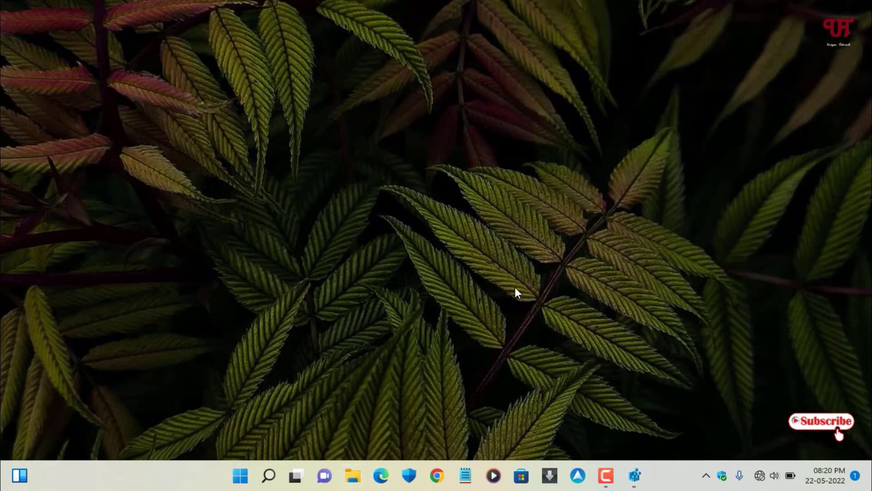
{"action": "key", "text": "super+e"}
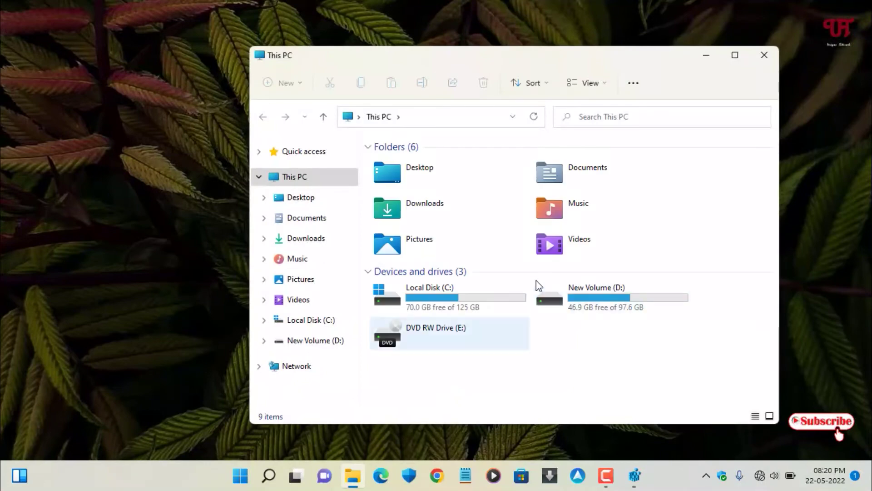
{"action": "left_click", "coordinate": [580, 293]}
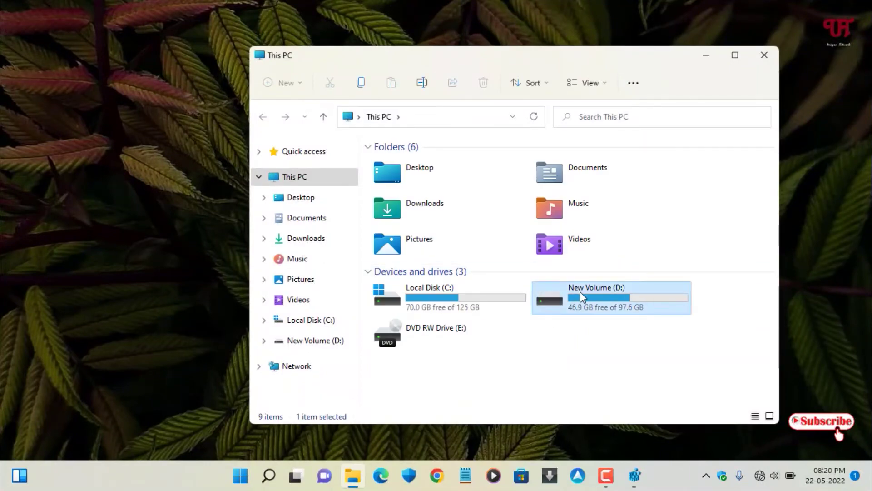
{"action": "left_click", "coordinate": [427, 295]}
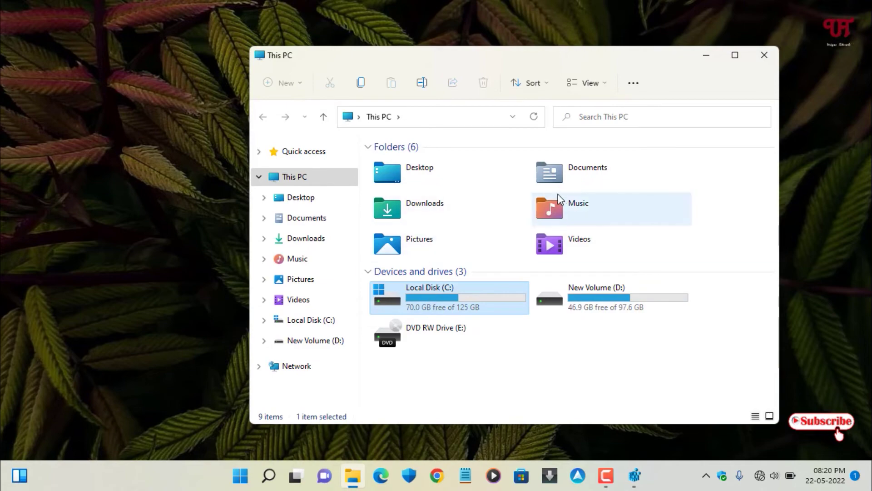
{"action": "left_click", "coordinate": [763, 63]}
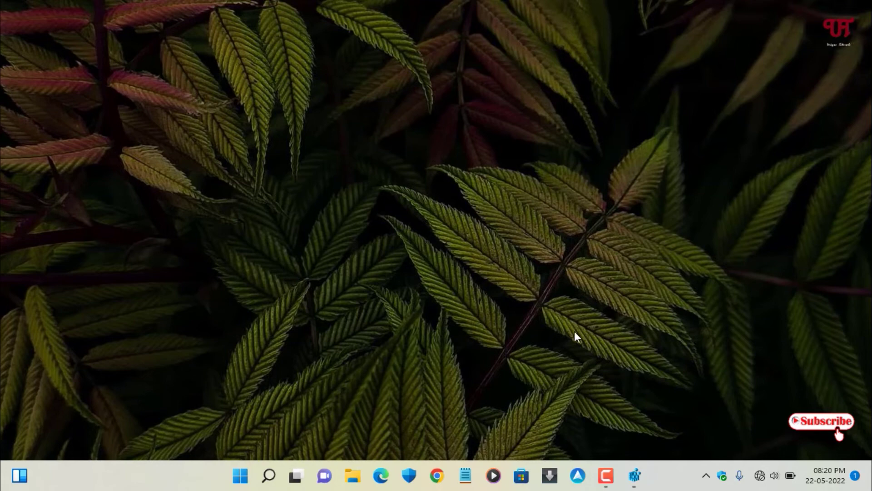
- Restore Registry Editor, change NoViewContextMenu's data from 1 to 0, and minimize it
{"action": "left_click", "coordinate": [635, 476]}
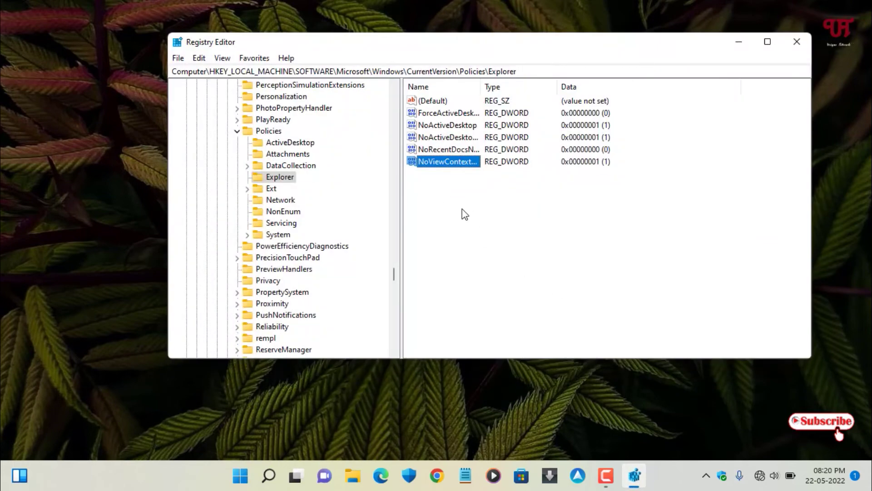
{"action": "double_click", "coordinate": [446, 162]}
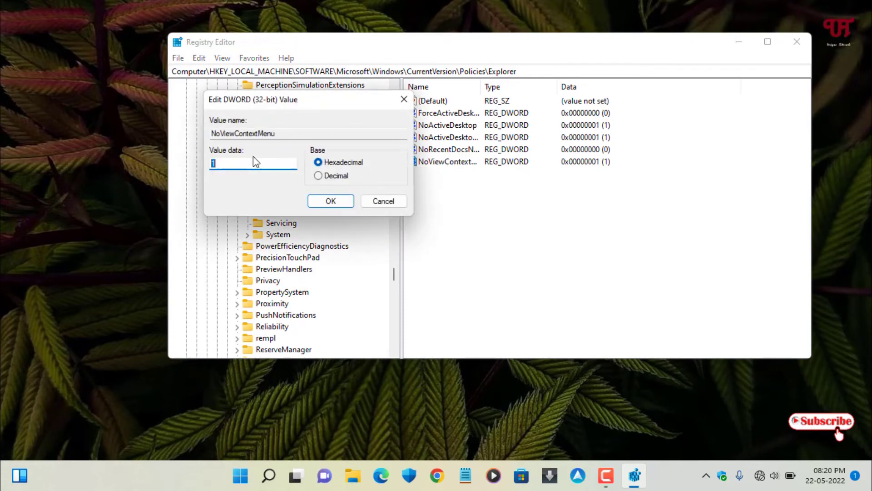
{"action": "key", "text": "BackSpace"}
{"action": "type", "text": "0"}
{"action": "left_click", "coordinate": [328, 198]}
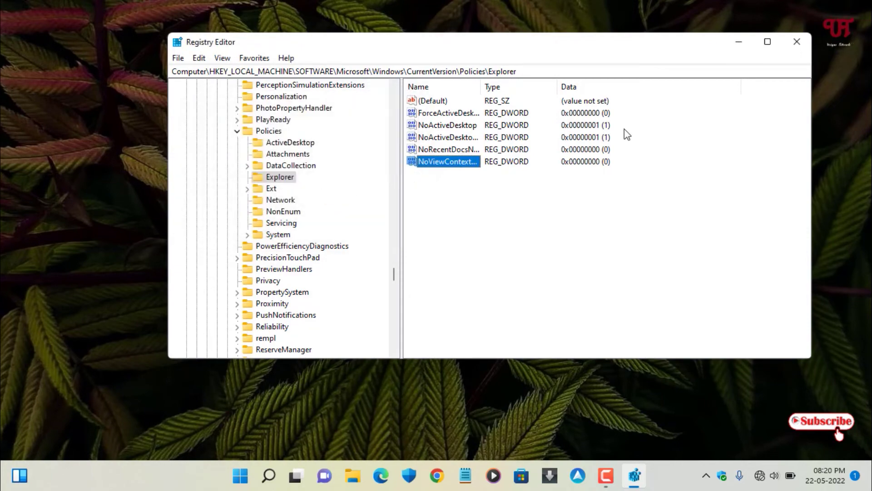
{"action": "left_click", "coordinate": [740, 42]}
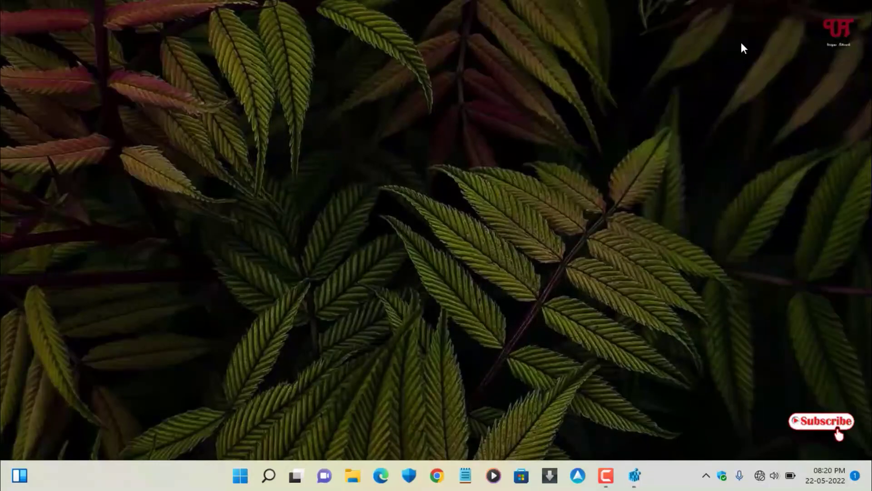
- Restart the Windows Explorer process in Task Manager
{"action": "key", "text": "ctrl+shift+Escape"}
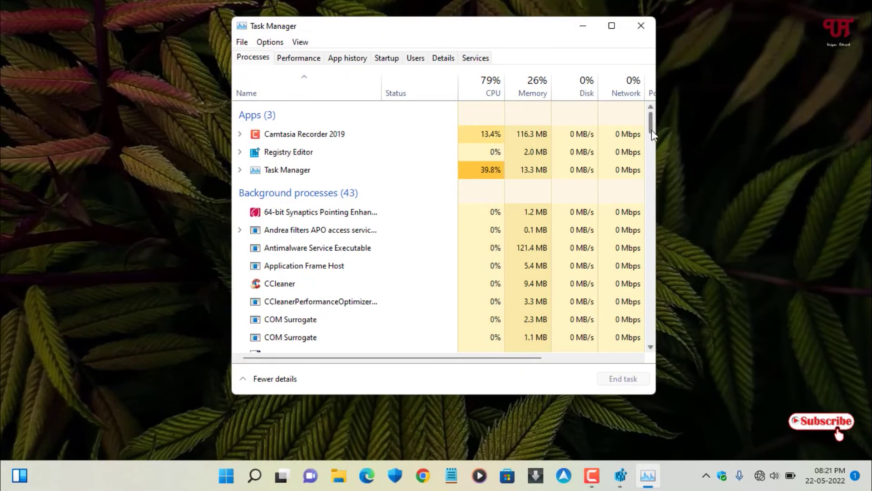
{"action": "left_click_drag", "start_coordinate": [652, 131], "coordinate": [651, 340]}
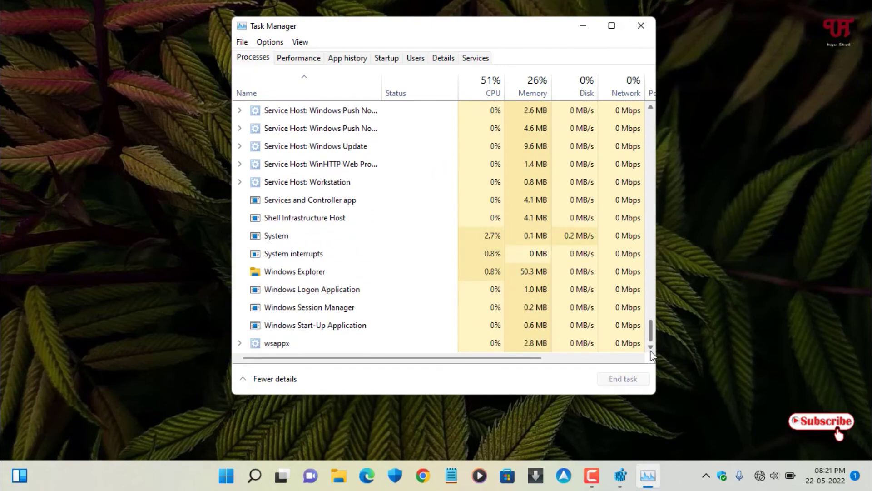
{"action": "left_click", "coordinate": [331, 273]}
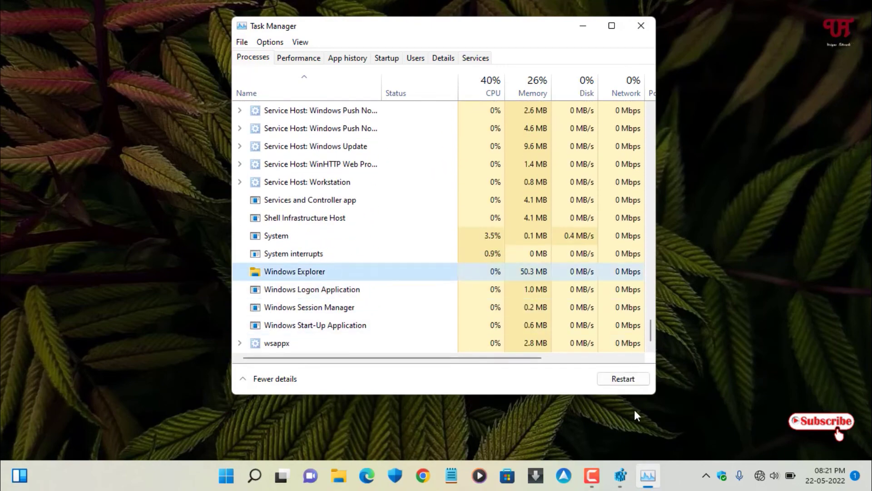
{"action": "left_click", "coordinate": [625, 381]}
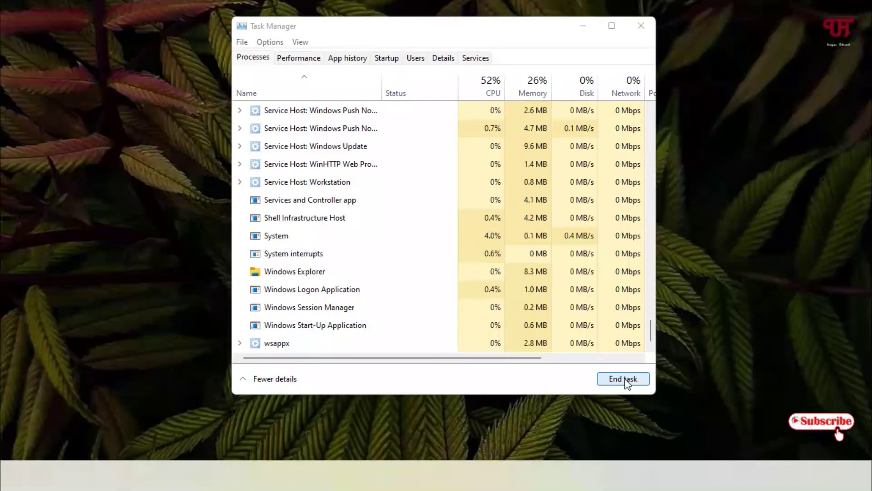